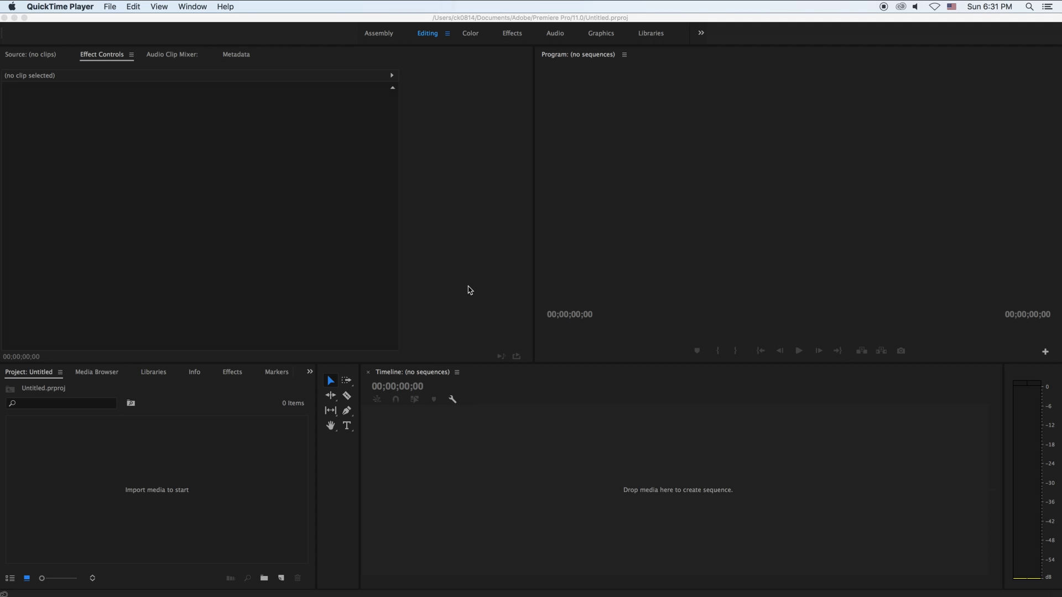
Step: Import the MP4 performance video from the Desktop and create a sequence from it in the timeline
{"action": "left_click", "coordinate": [105, 7]}
{"action": "left_click", "coordinate": [36, 135]}
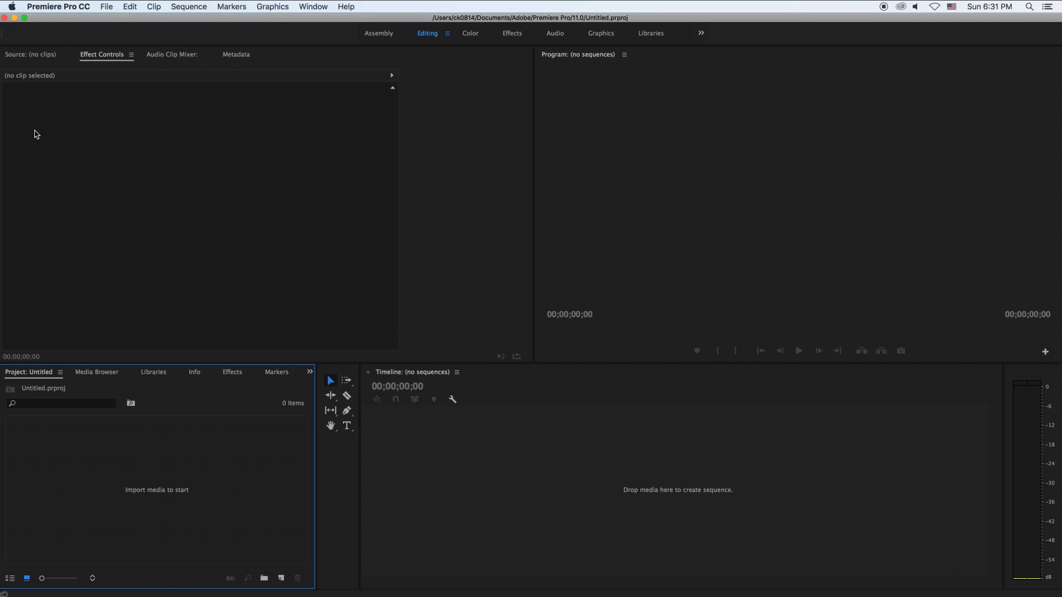
{"action": "left_click", "coordinate": [110, 7]}
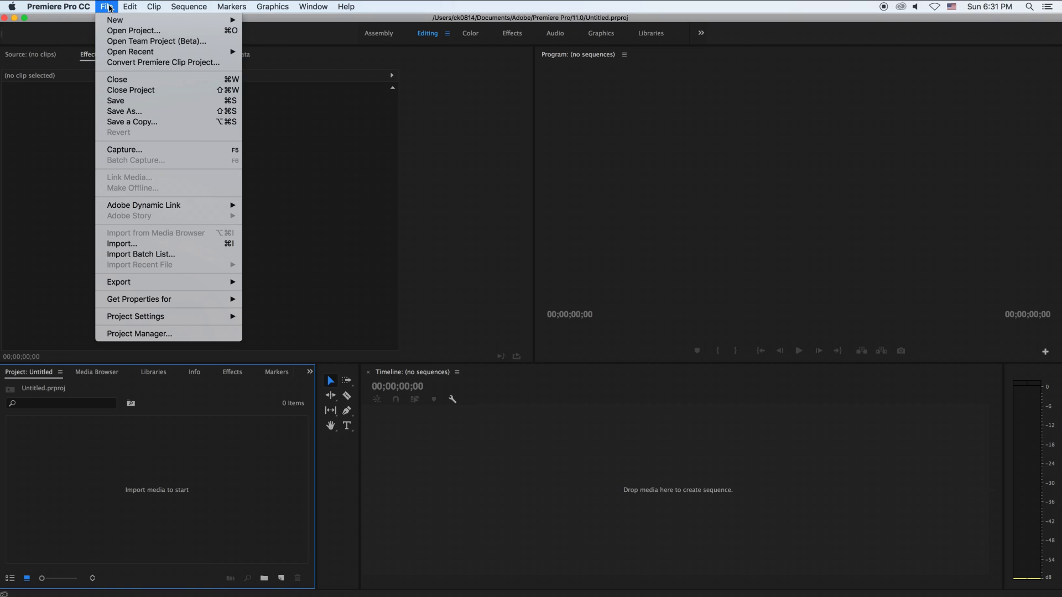
{"action": "left_click", "coordinate": [132, 244]}
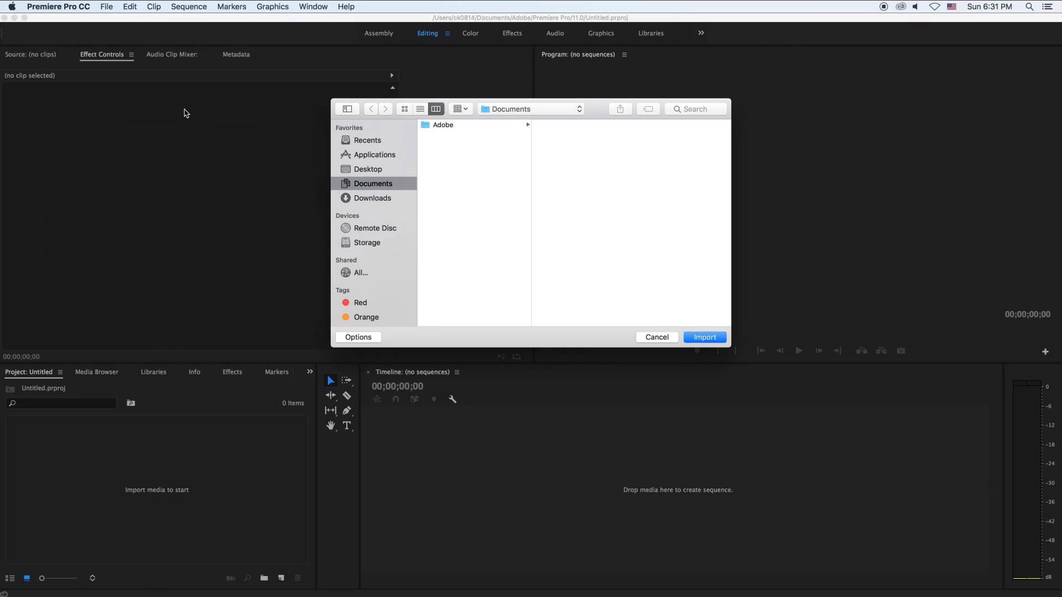
{"action": "left_click", "coordinate": [391, 168]}
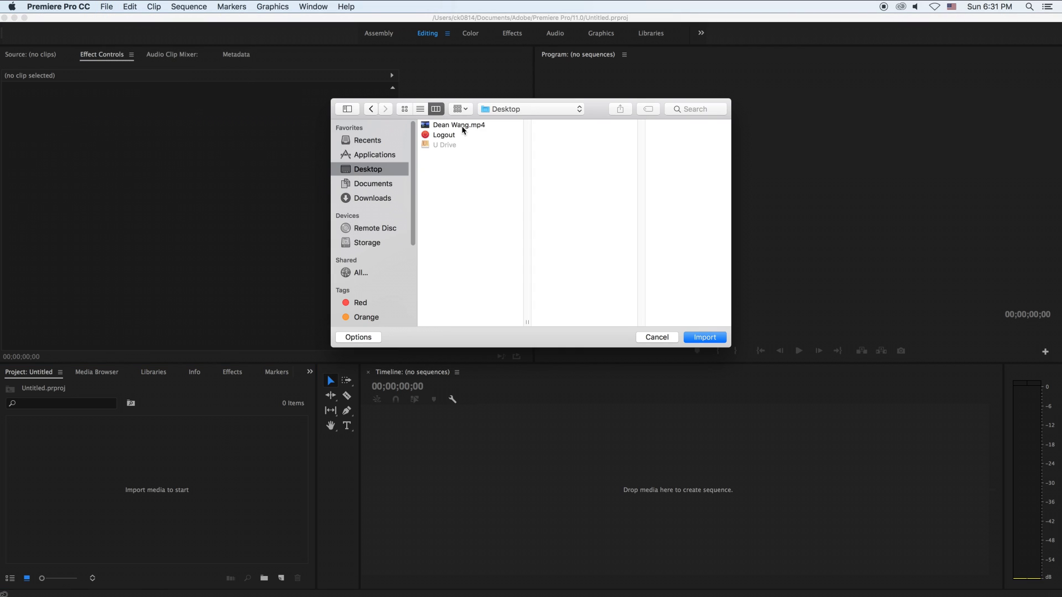
{"action": "left_click", "coordinate": [463, 126]}
{"action": "left_click", "coordinate": [713, 338]}
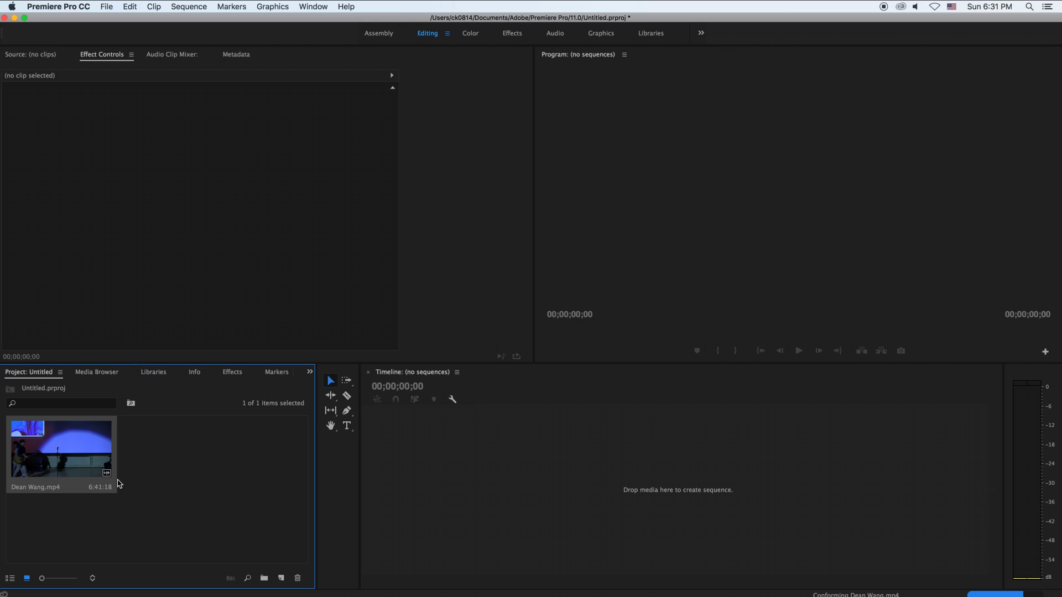
{"action": "left_click_drag", "start_coordinate": [73, 469], "coordinate": [641, 452]}
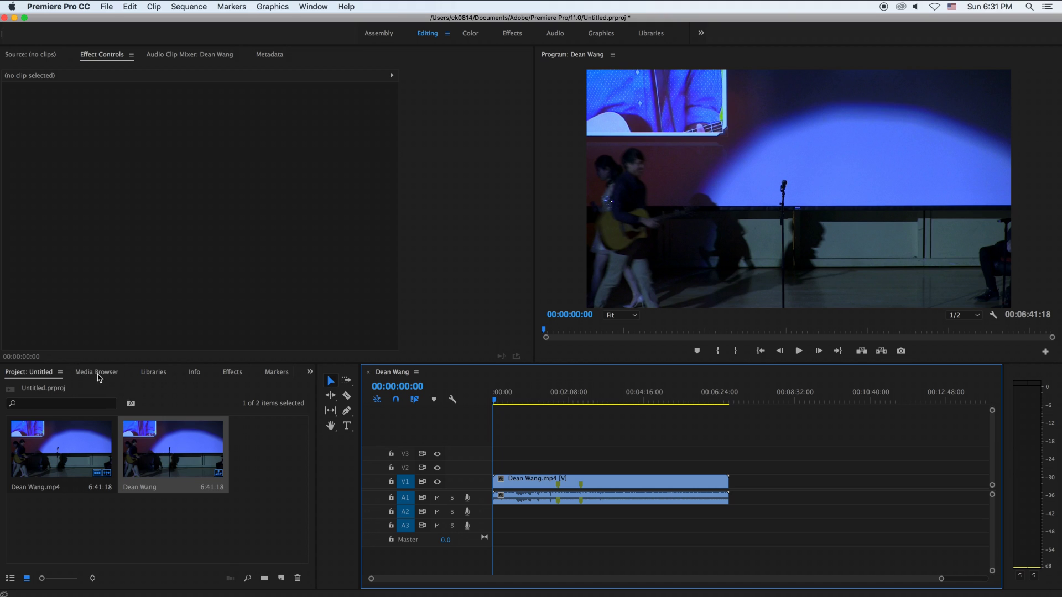
Step: Search the effects for "color correction" and apply the Lumetri Color effect to the video clip
{"action": "left_click", "coordinate": [232, 372]}
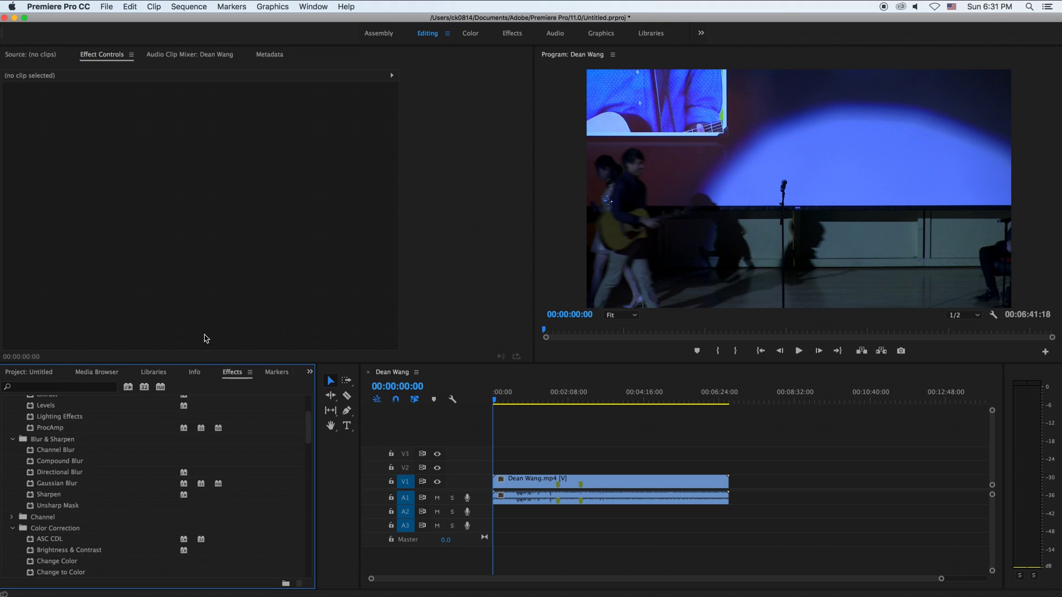
{"action": "left_click", "coordinate": [647, 483]}
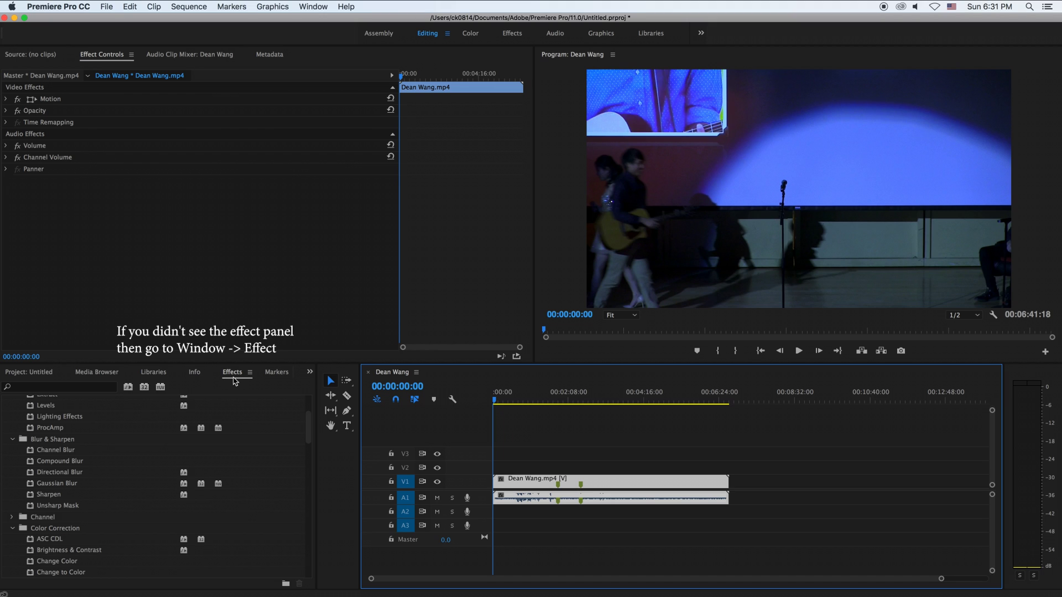
{"action": "left_click", "coordinate": [35, 387]}
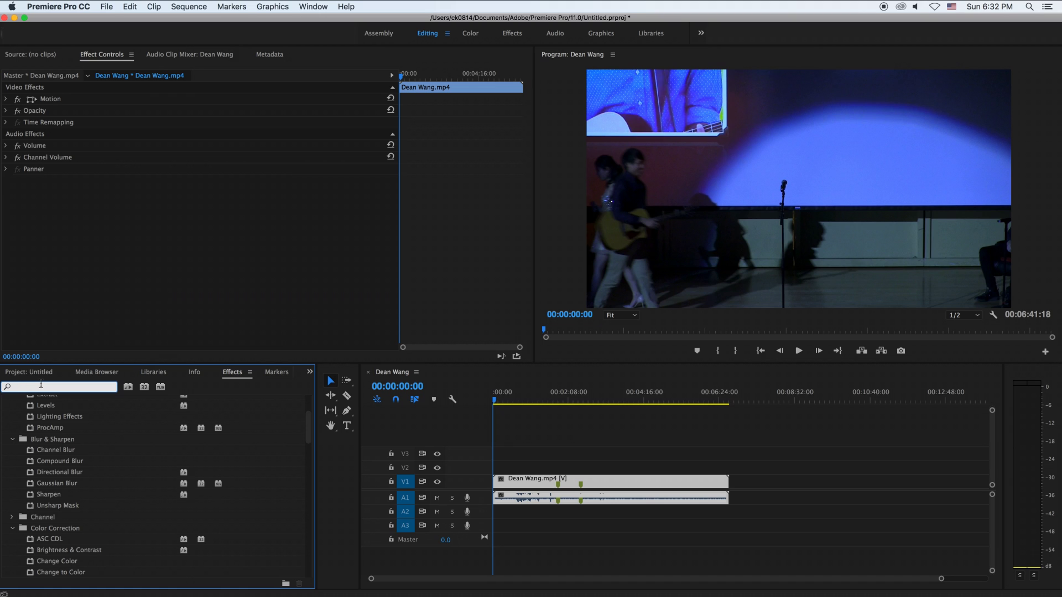
{"action": "type", "text": "color"}
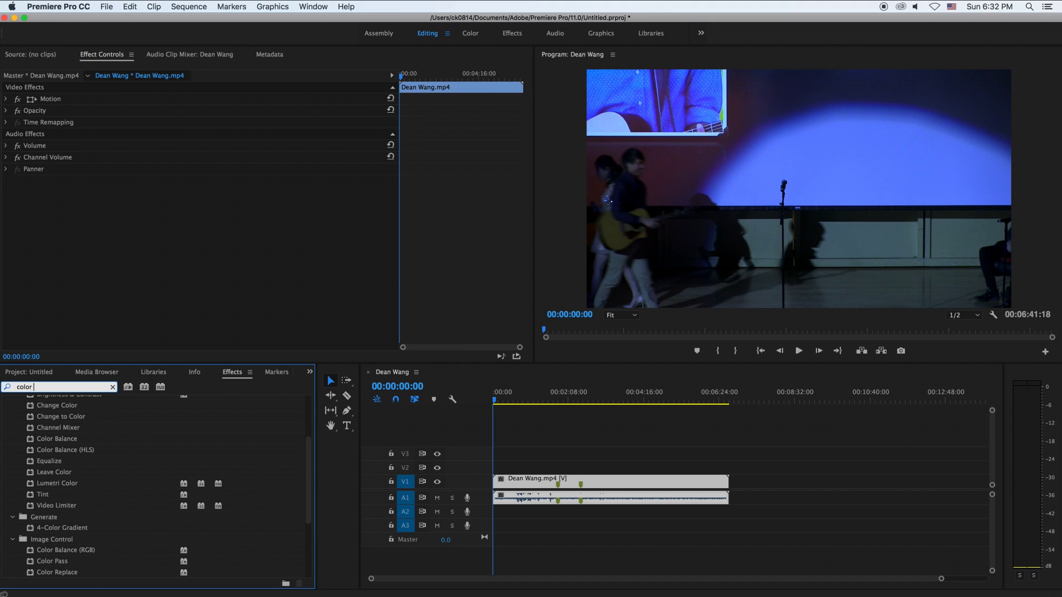
{"action": "type", "text": " co"}
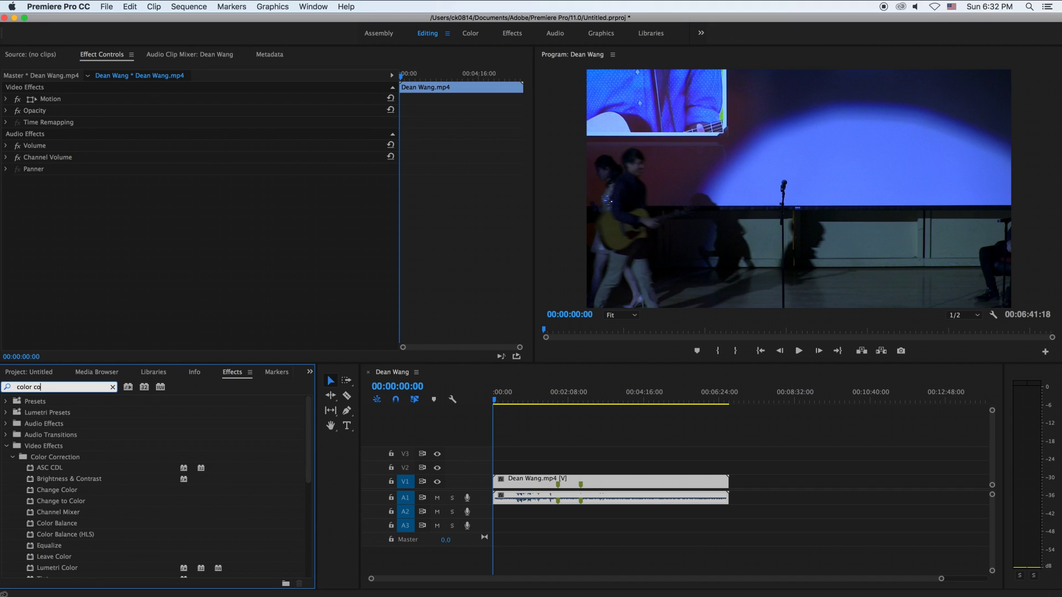
{"action": "type", "text": "rrection"}
{"action": "key", "text": "Return"}
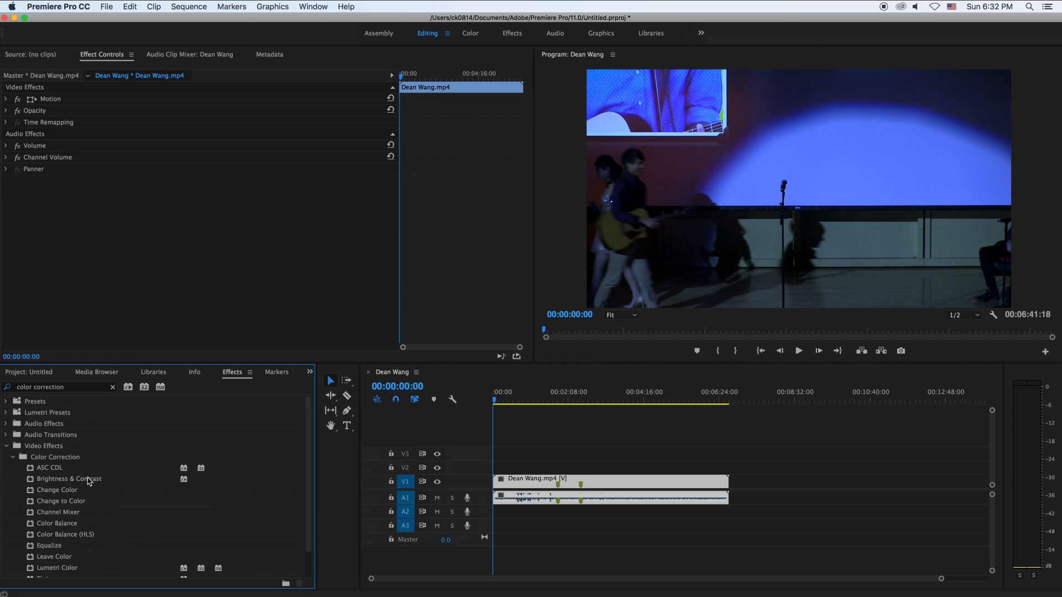
{"action": "scroll", "coordinate": [89, 483], "scroll_direction": "down", "scroll_amount": 1}
{"action": "scroll", "coordinate": [88, 475], "scroll_direction": "down", "scroll_amount": 2}
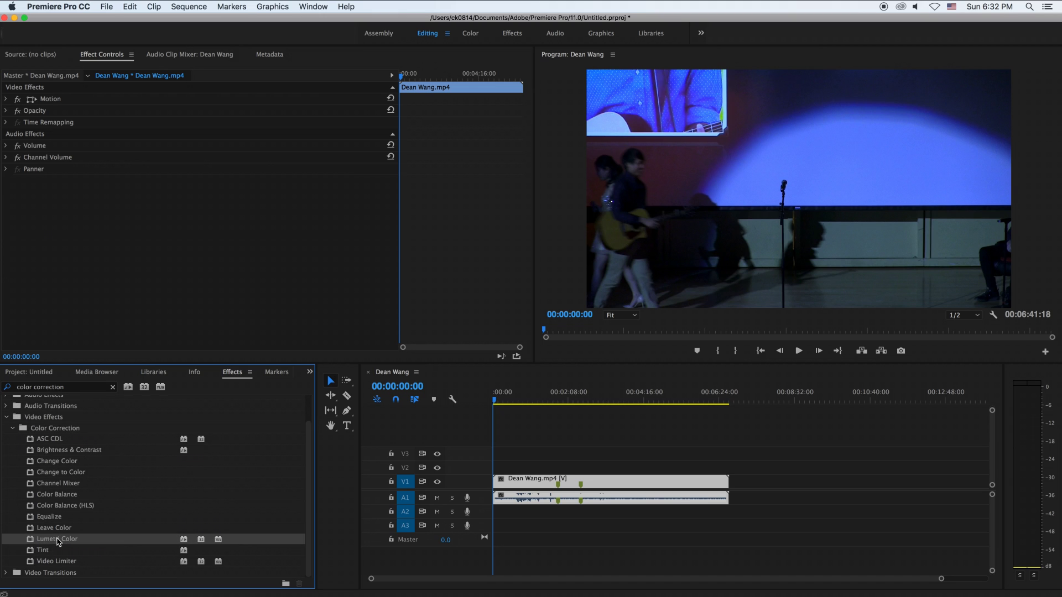
{"action": "double_click", "coordinate": [57, 537]}
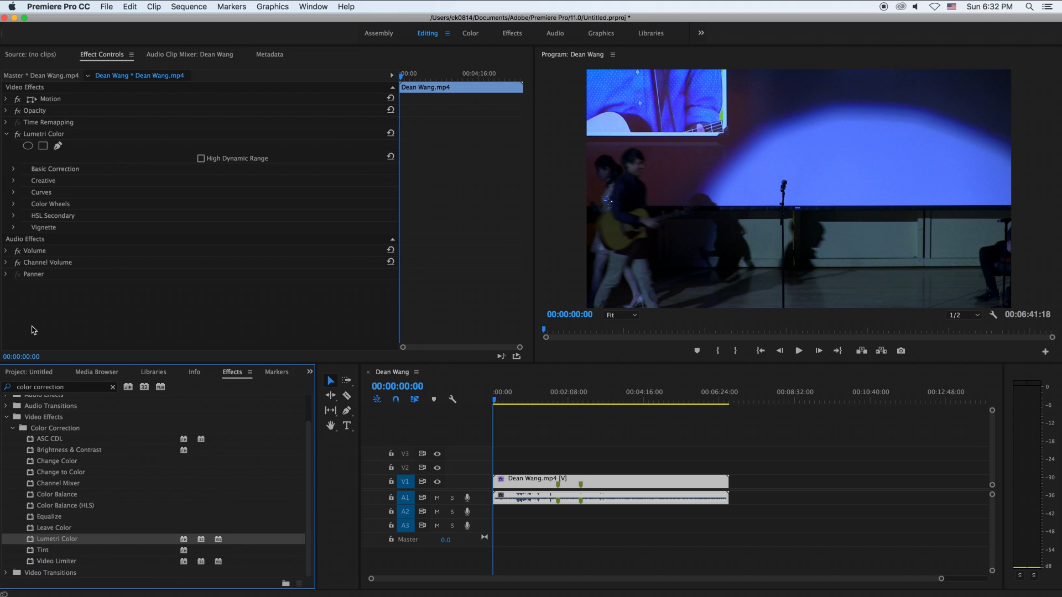
Step: At 00:00:46:06, set Lumetri's Basic Correction white balance by sampling the white border of the projected image with the WB Selector
{"action": "left_click", "coordinate": [14, 169]}
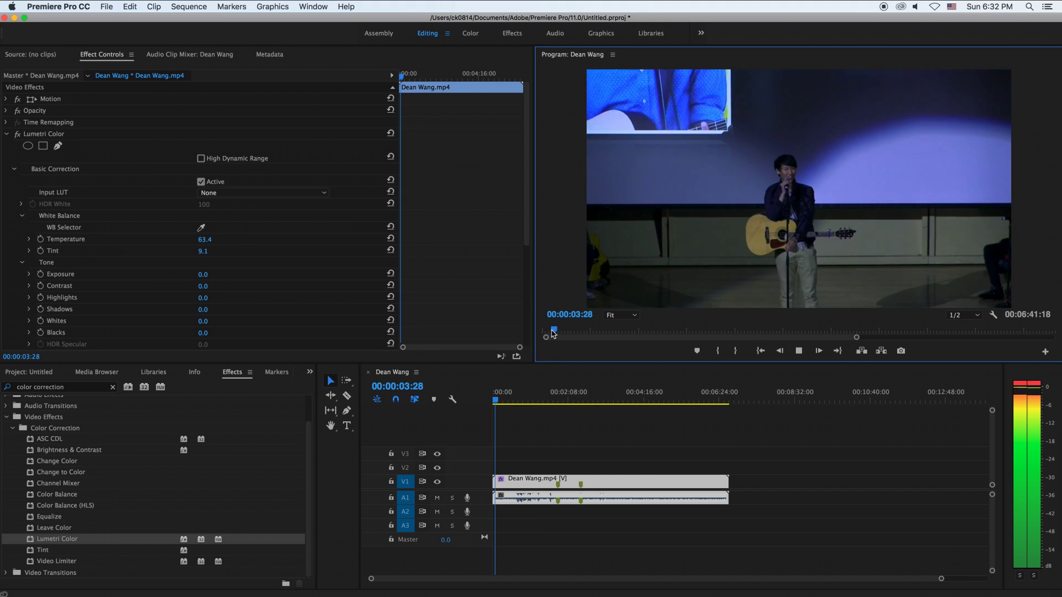
{"action": "left_click_drag", "start_coordinate": [587, 330], "coordinate": [681, 330]}
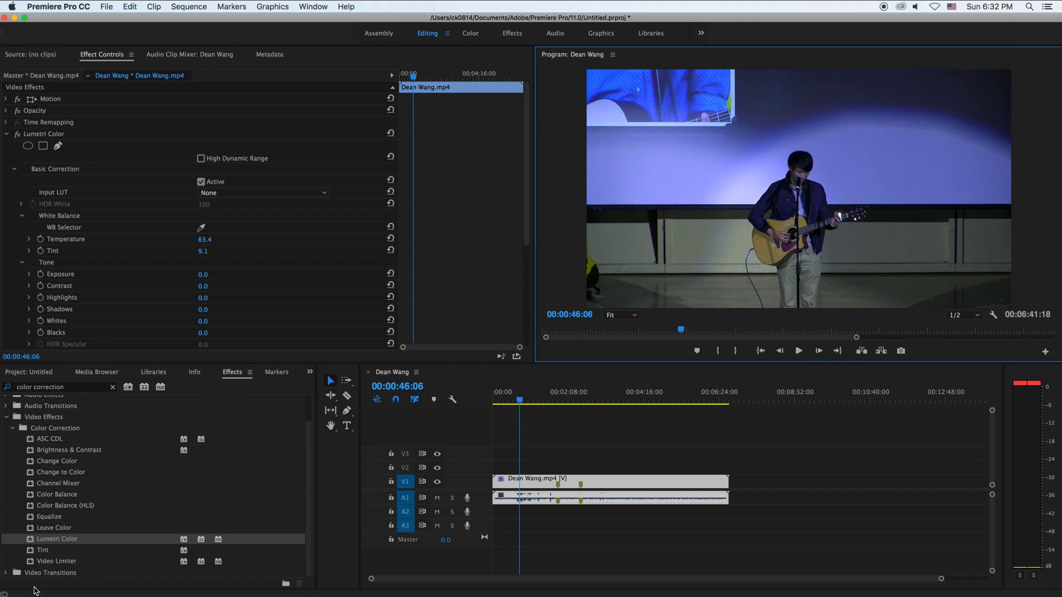
{"action": "left_click", "coordinate": [202, 229]}
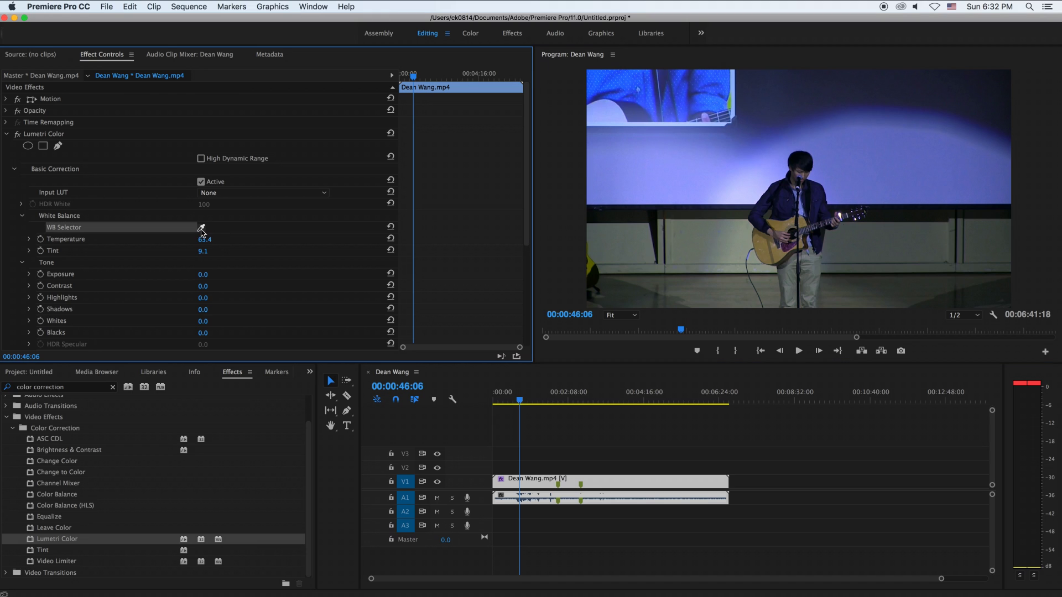
{"action": "left_click", "coordinate": [723, 121]}
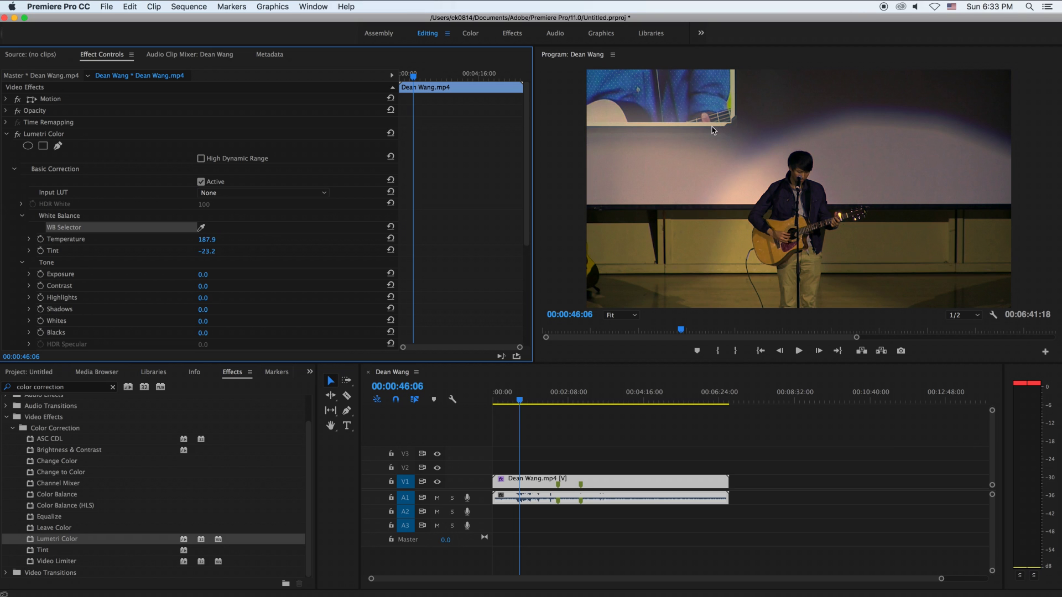
Step: Set the Sharpen amount to 0 and save the Lumetri Color effect as "Lumetri Color Preset" with type Scale
{"action": "mouse_move", "coordinate": [36, 190]}
{"action": "left_mouse_down"}
{"action": "mouse_move", "coordinate": [324, 190]}
{"action": "mouse_move", "coordinate": [17, 190]}
{"action": "left_mouse_up"}
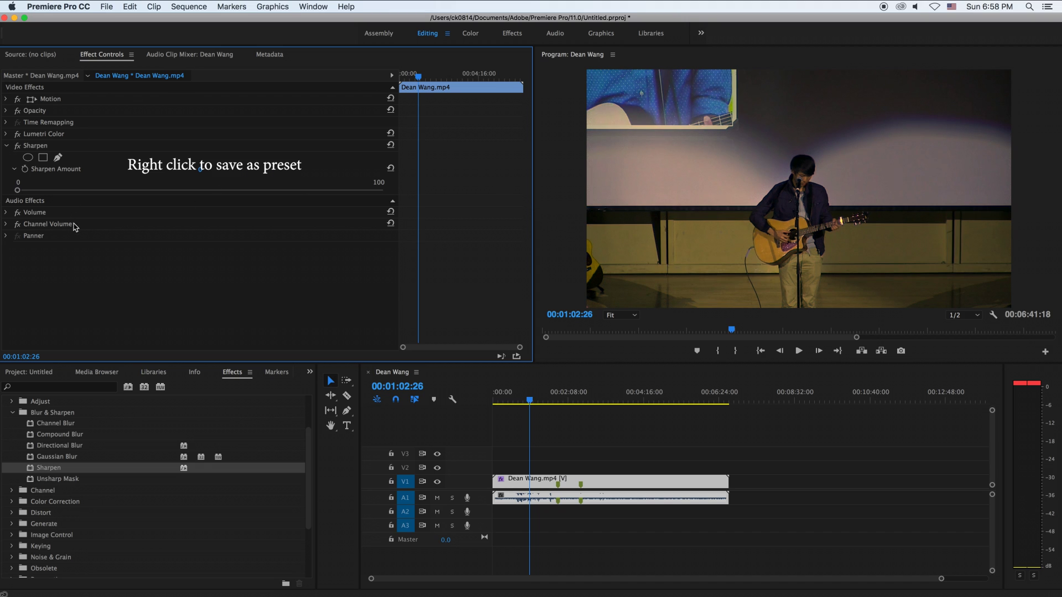
{"action": "left_click", "coordinate": [6, 146]}
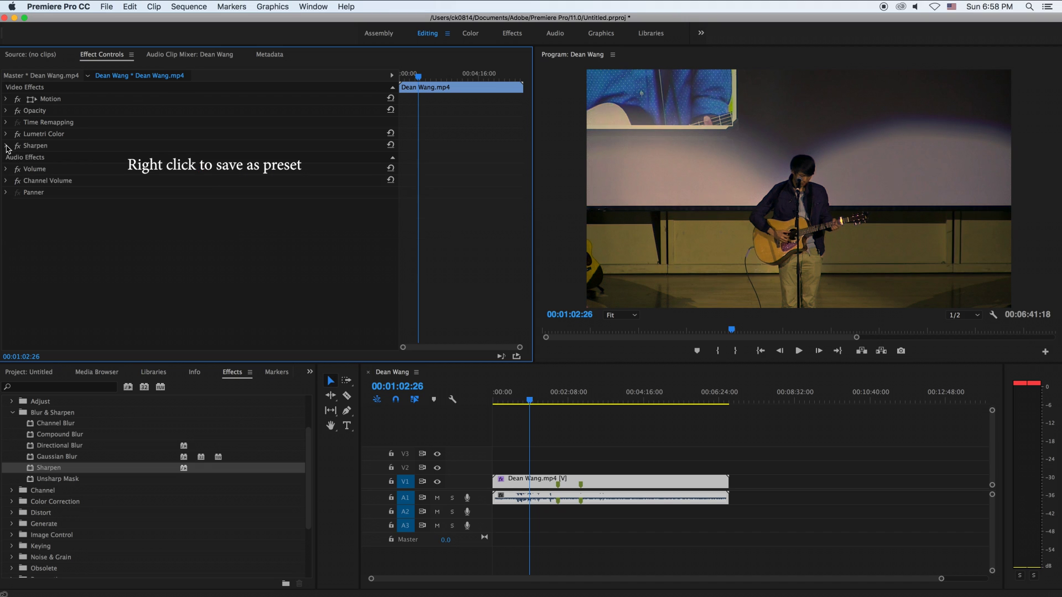
{"action": "right_click", "coordinate": [36, 139]}
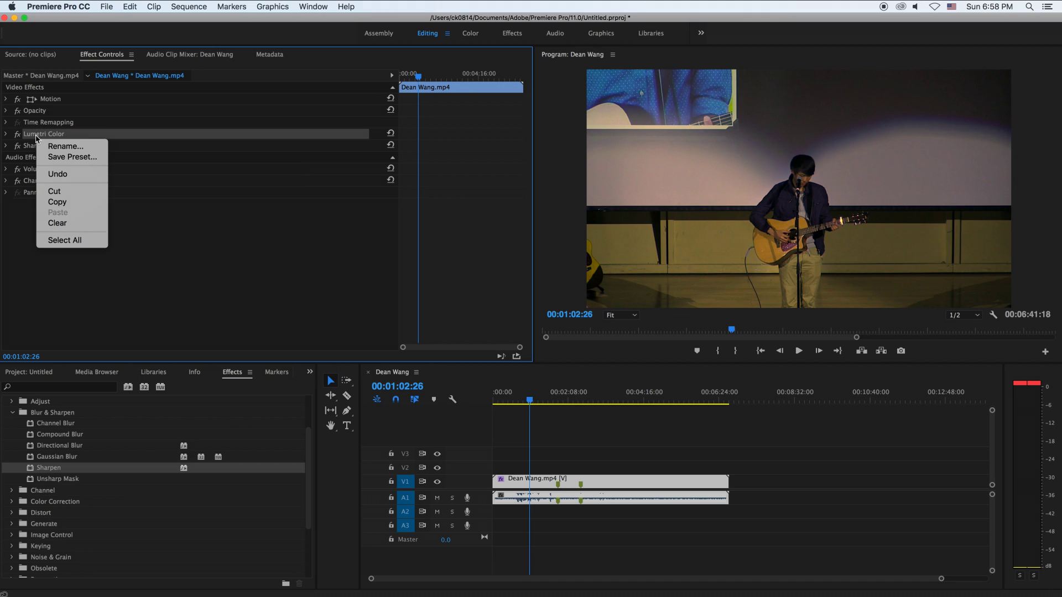
{"action": "left_click", "coordinate": [93, 157]}
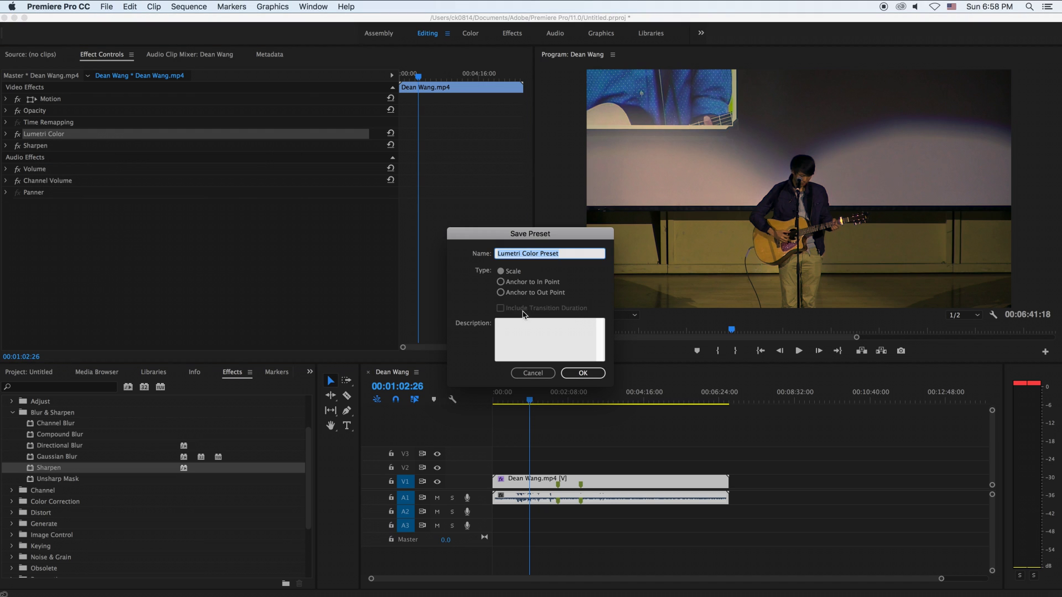
{"action": "left_click", "coordinate": [583, 373]}
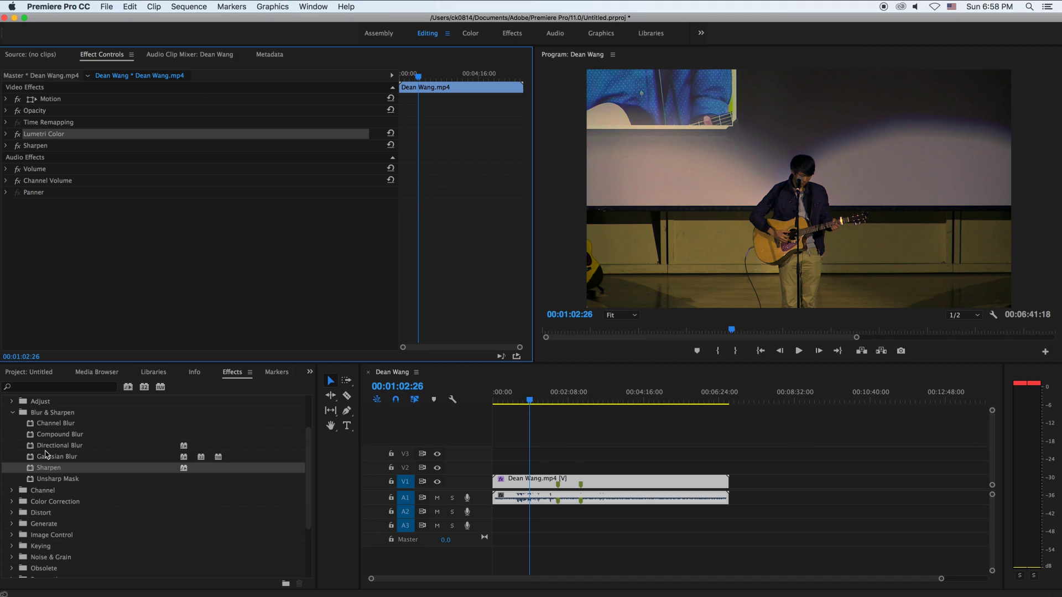
{"action": "left_click", "coordinate": [13, 413]}
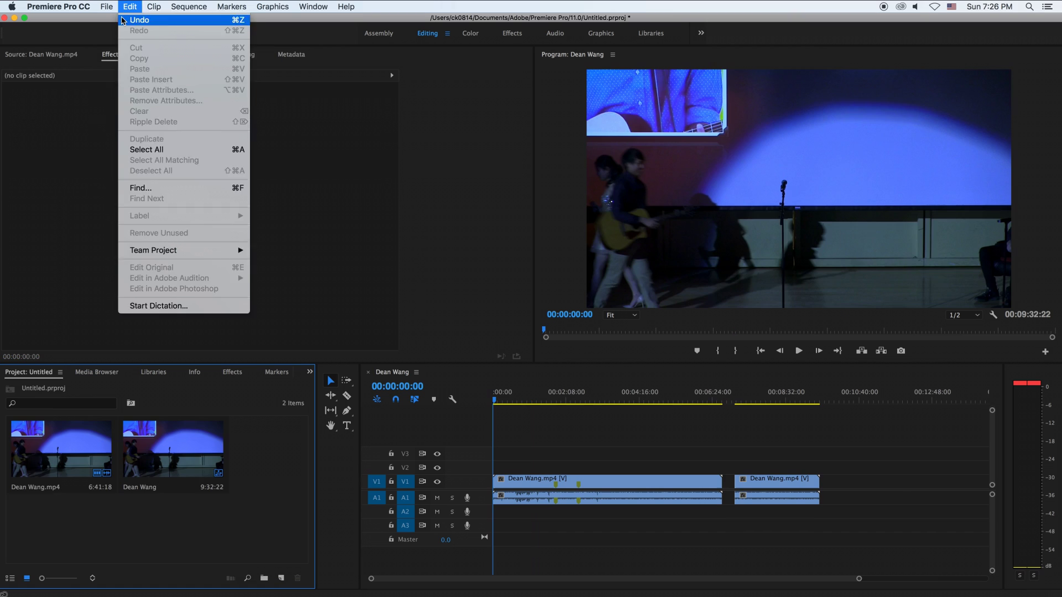
Step: Create a 1280 x 720 adjustment layer at 29.97 fps and place it at the start of track V2
{"action": "mouse_move", "coordinate": [106, 7]}
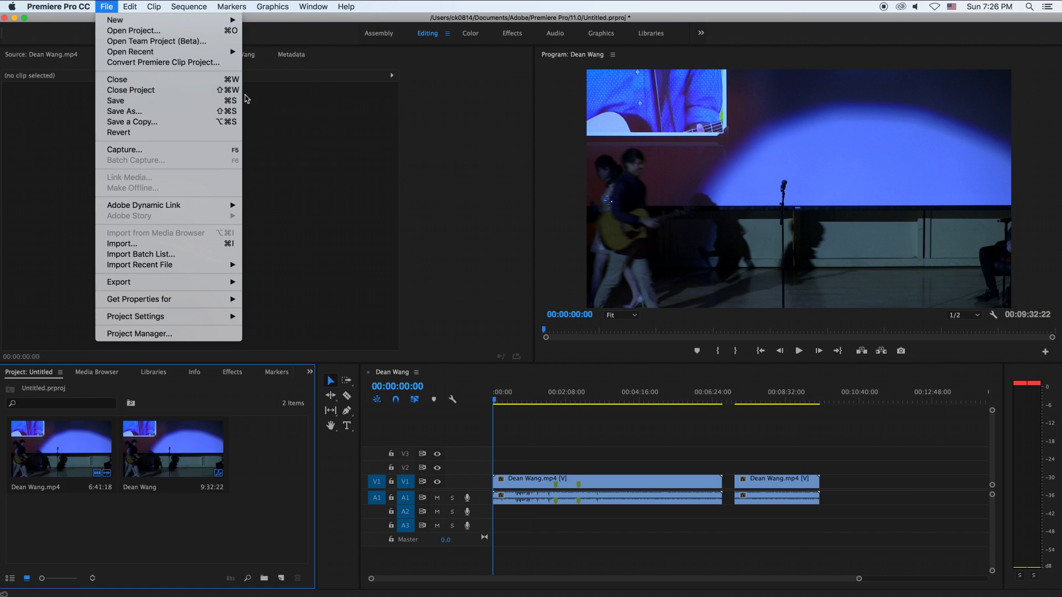
{"action": "mouse_move", "coordinate": [189, 24]}
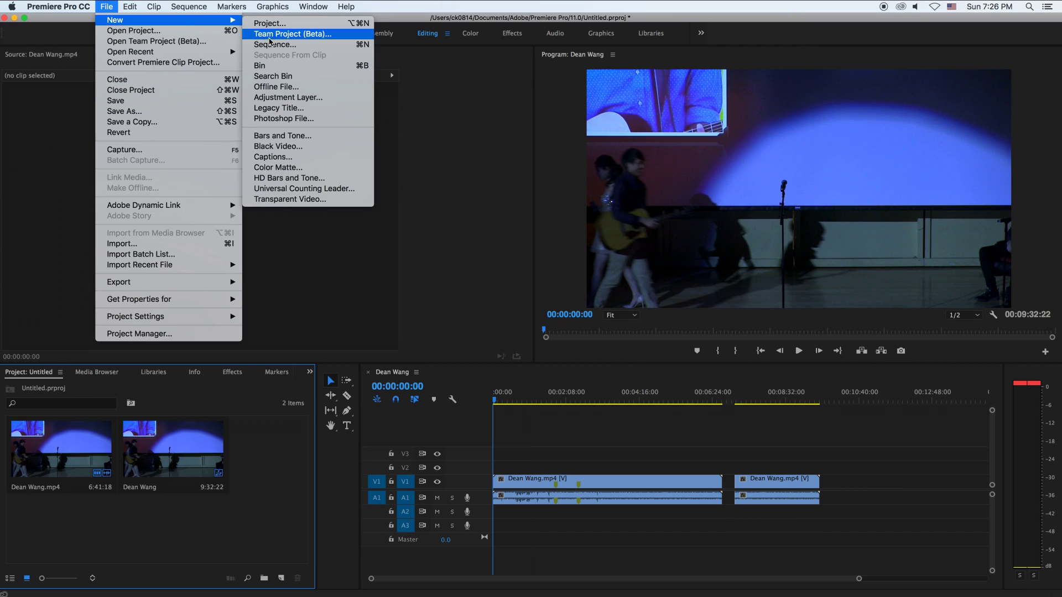
{"action": "left_click", "coordinate": [278, 98]}
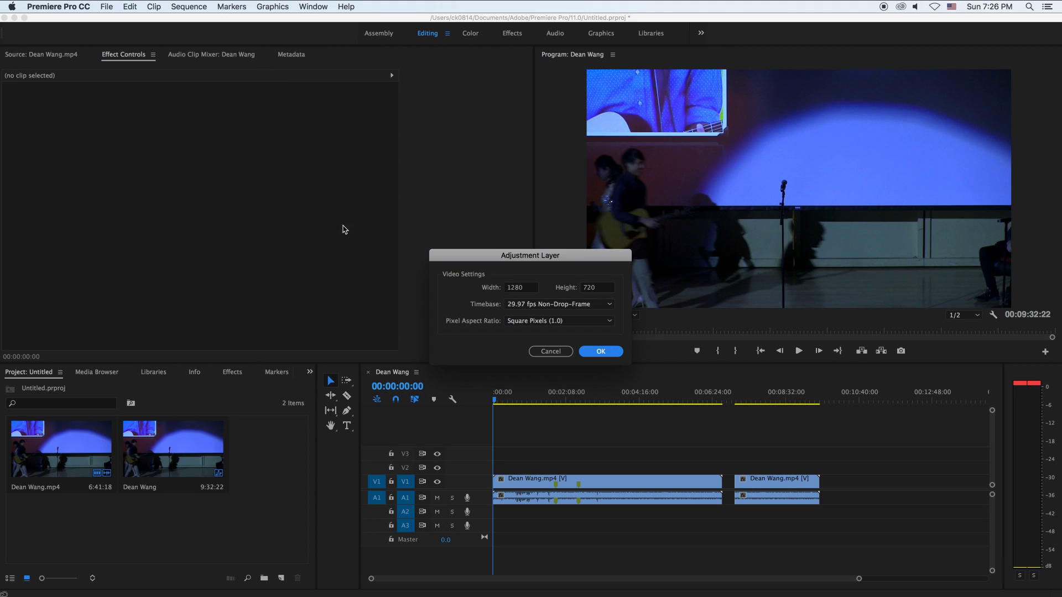
{"action": "left_click", "coordinate": [602, 354]}
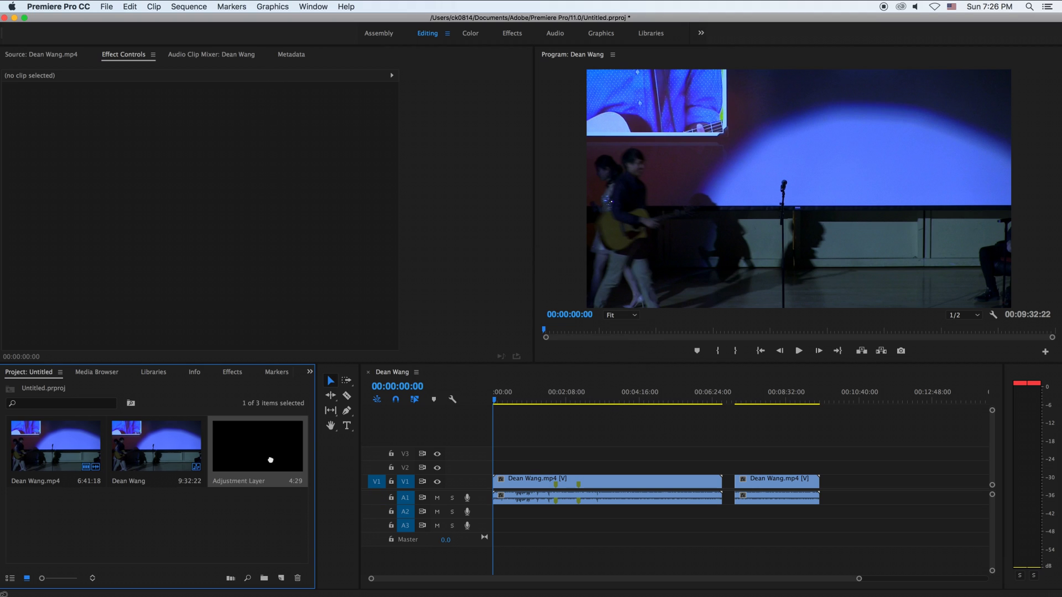
{"action": "left_click_drag", "start_coordinate": [270, 460], "coordinate": [495, 468]}
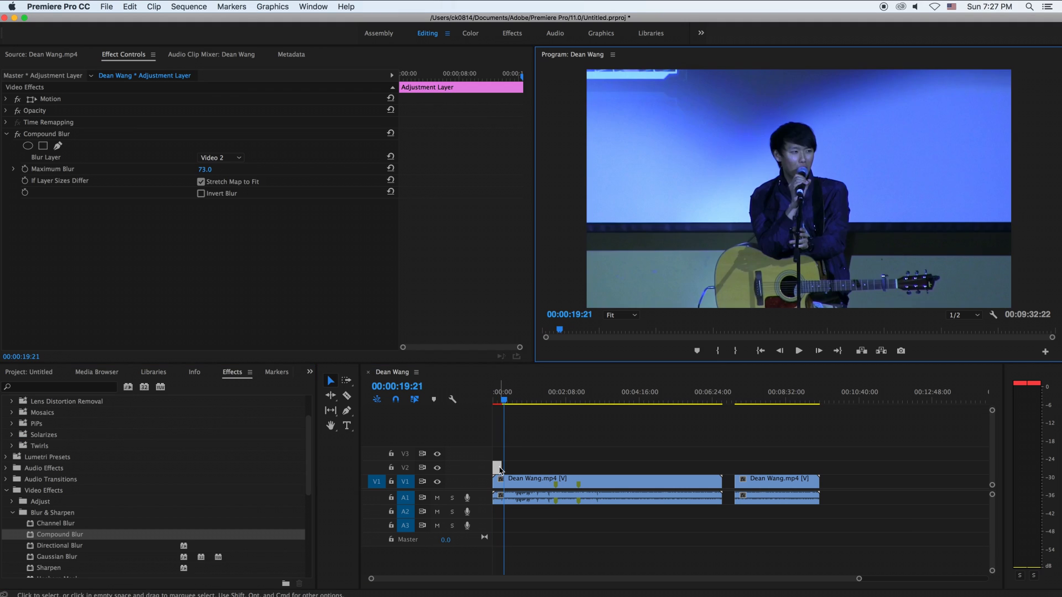
Step: Move the Compound Blur adjustment layer along track V2 to about the four-minute mark and on to above the second clip
{"action": "left_click_drag", "start_coordinate": [497, 468], "coordinate": [638, 468]}
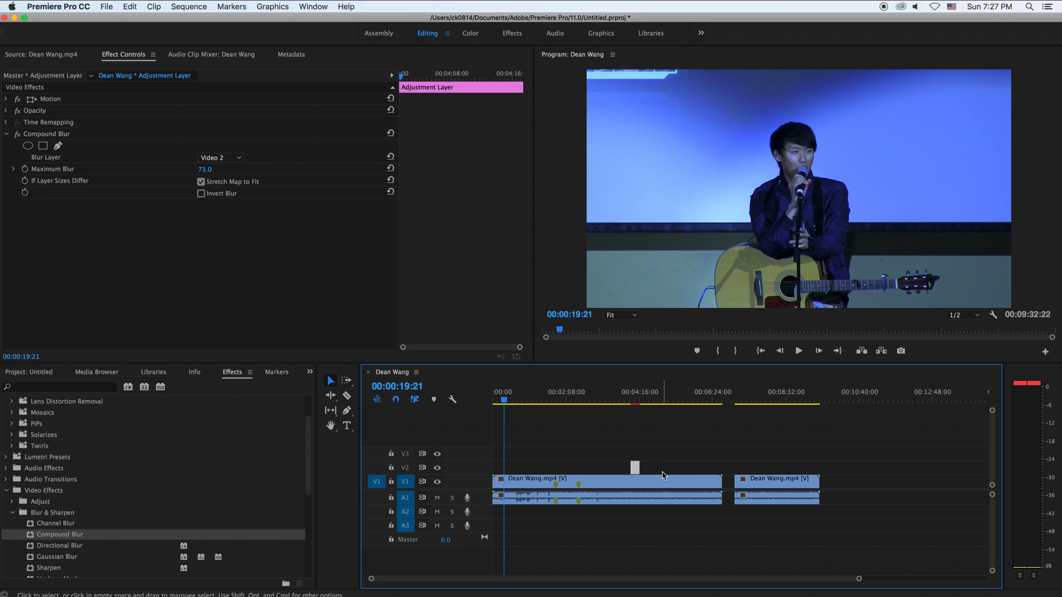
{"action": "left_click_drag", "start_coordinate": [636, 467], "coordinate": [788, 468]}
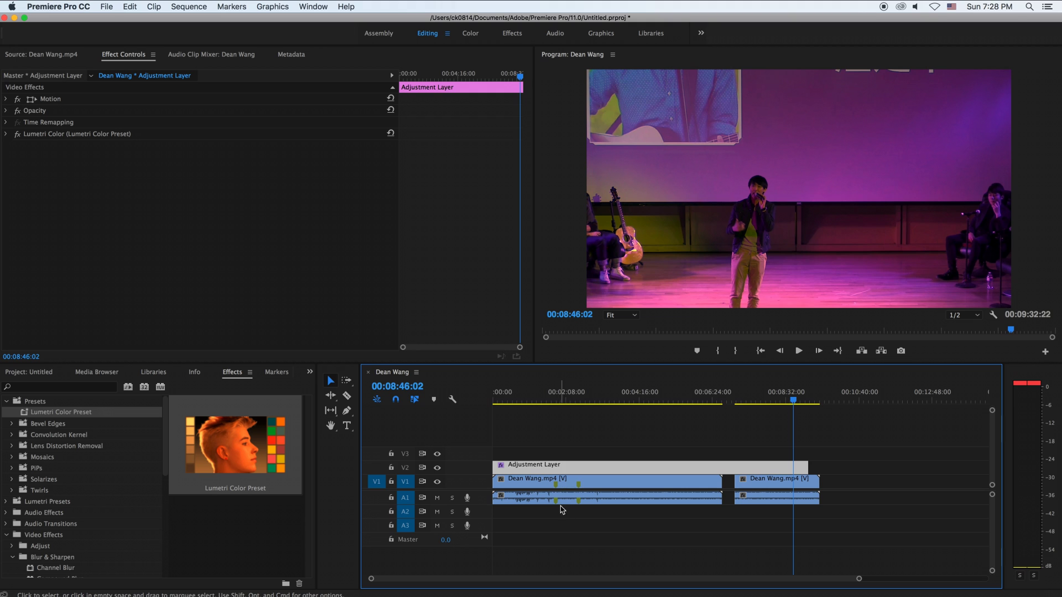
Step: Extend the adjustment layer on V2 to the end of the second clip and preview the graded footage at 00:04:14:23
{"action": "left_click_drag", "start_coordinate": [812, 469], "coordinate": [819, 469]}
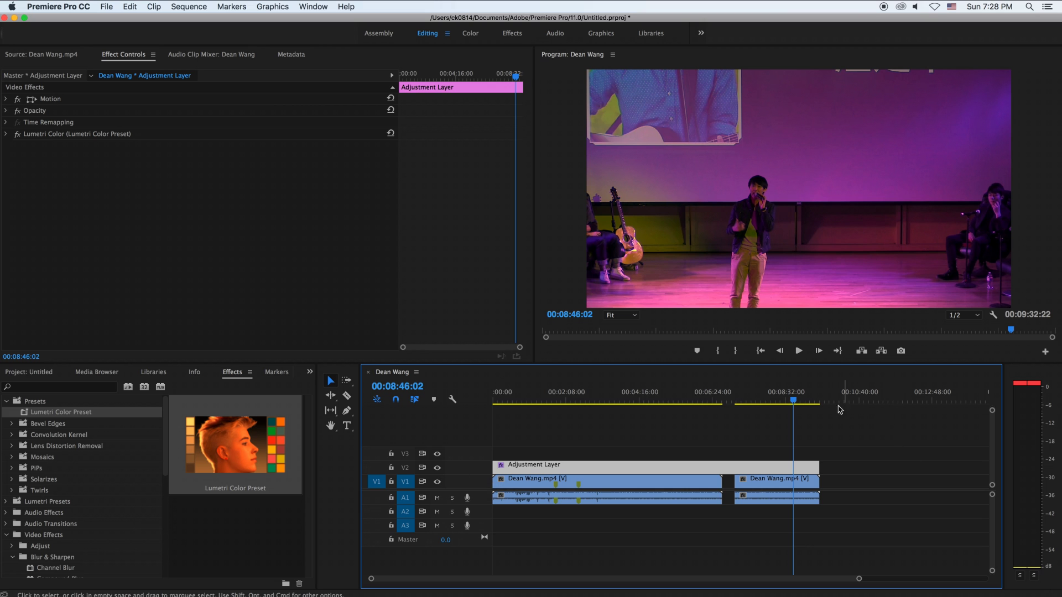
{"action": "left_click_drag", "start_coordinate": [794, 397], "coordinate": [637, 418]}
{"action": "left_click_drag", "start_coordinate": [636, 467], "coordinate": [570, 471]}
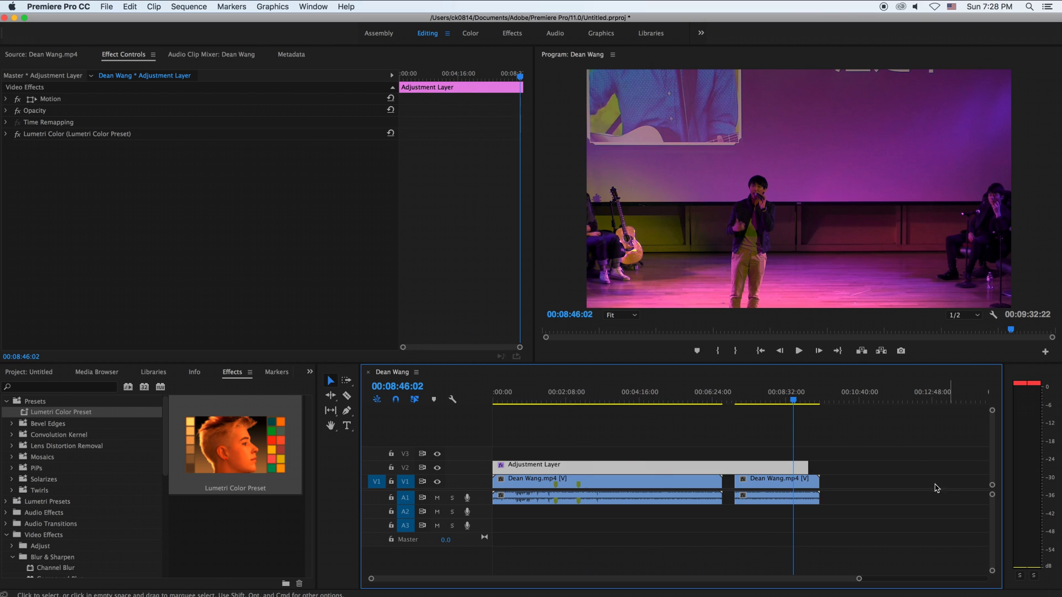
{"action": "left_click_drag", "start_coordinate": [819, 470], "coordinate": [820, 470]}
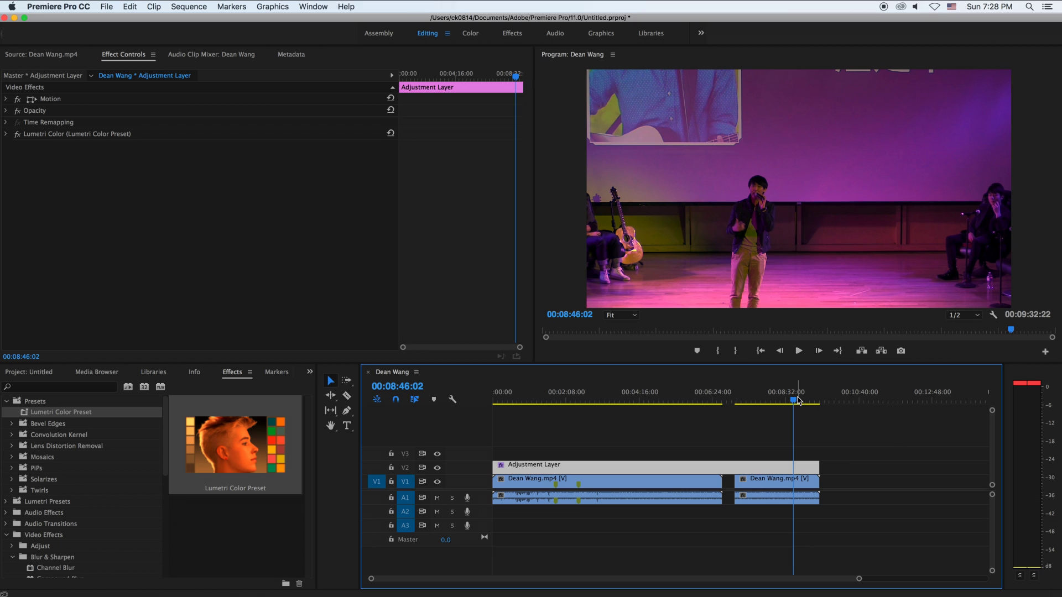
{"action": "left_click_drag", "start_coordinate": [794, 400], "coordinate": [638, 401]}
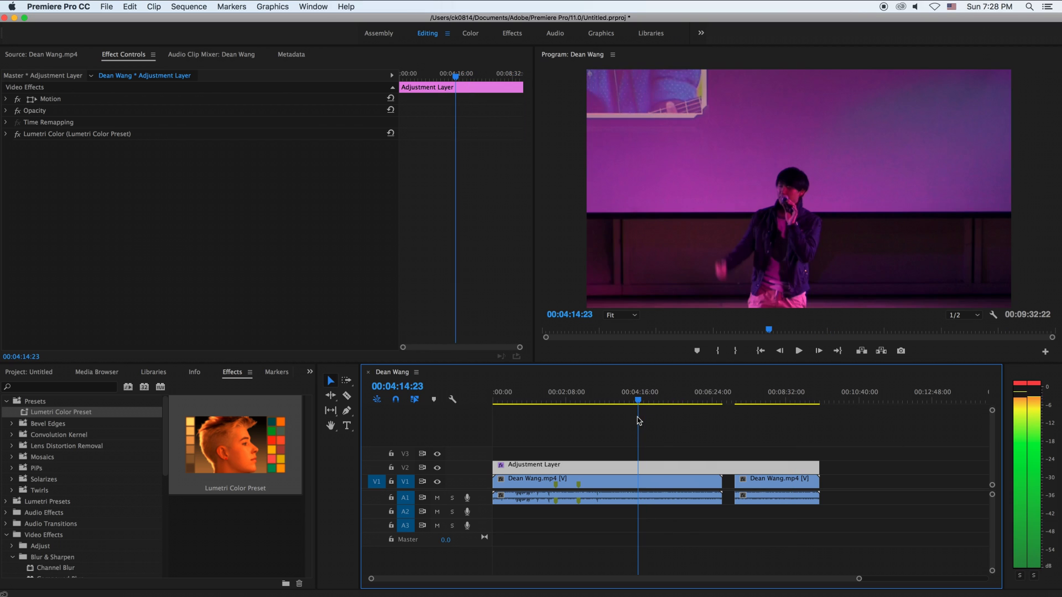
Step: Hide and show track V2 again to compare the footage with and without the adjustment layer's grade
{"action": "left_click", "coordinate": [437, 469]}
{"action": "left_click", "coordinate": [437, 469]}
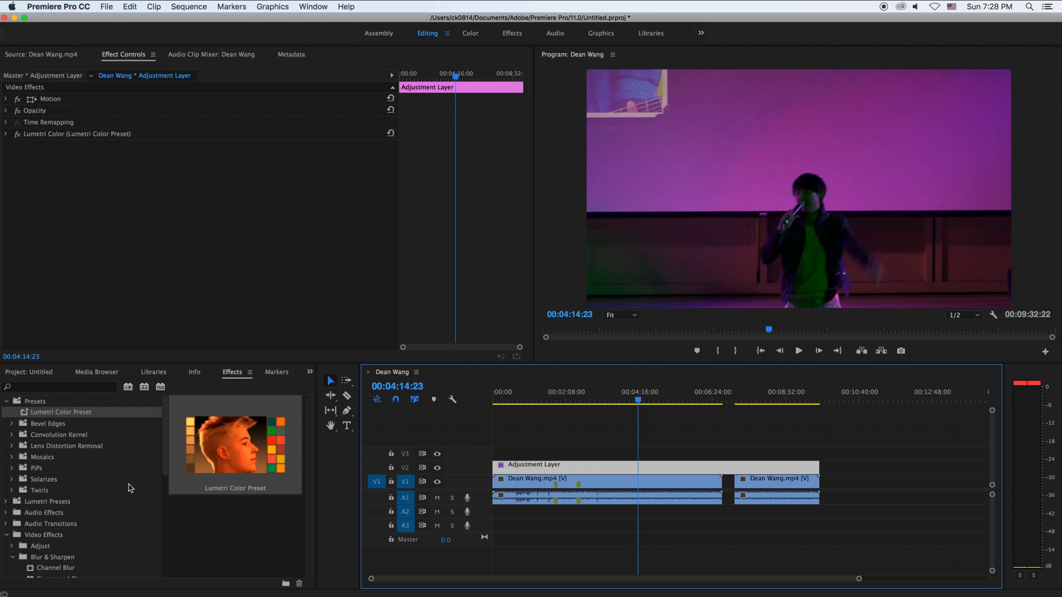
Step: Find the 3D Motion group within the video transitions and select the Cube Spin transition
{"action": "scroll", "coordinate": [107, 521], "scroll_direction": "down", "scroll_amount": 5}
{"action": "scroll", "coordinate": [105, 520], "scroll_direction": "down", "scroll_amount": 2}
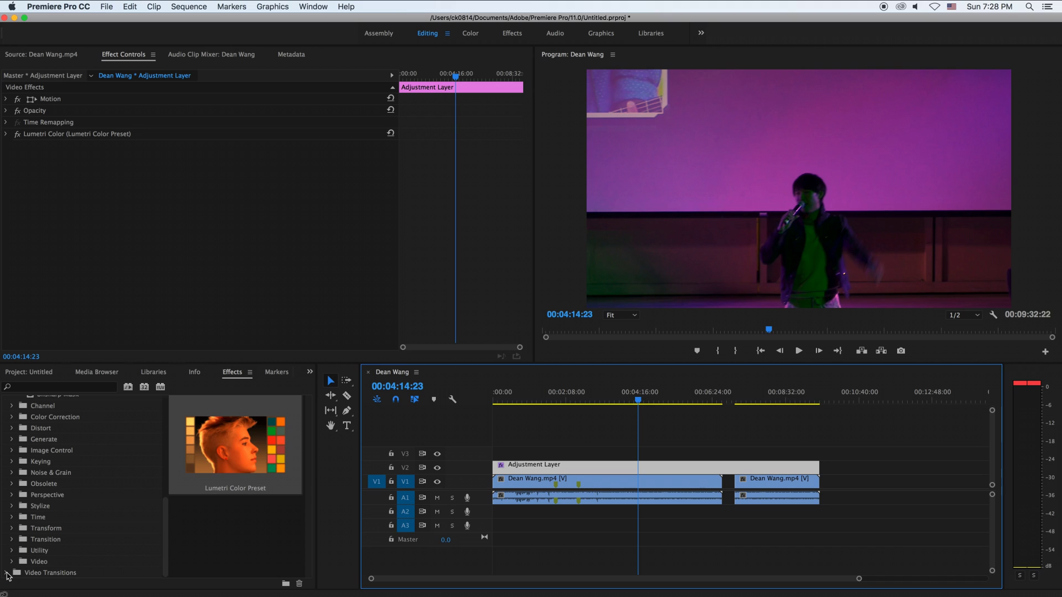
{"action": "left_click", "coordinate": [7, 574]}
{"action": "scroll", "coordinate": [40, 568], "scroll_direction": "down", "scroll_amount": 4}
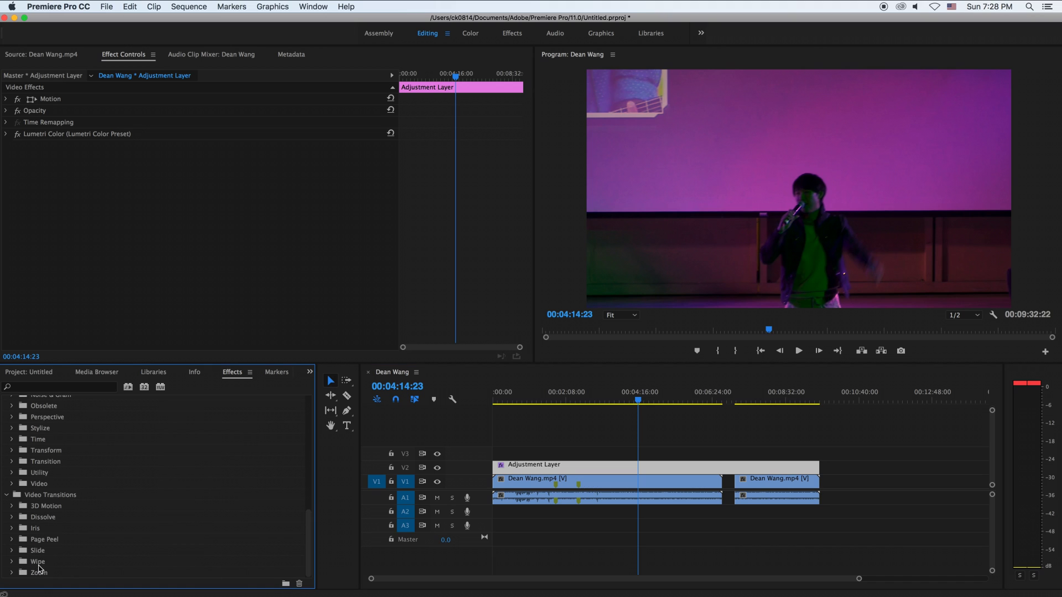
{"action": "left_click", "coordinate": [50, 510]}
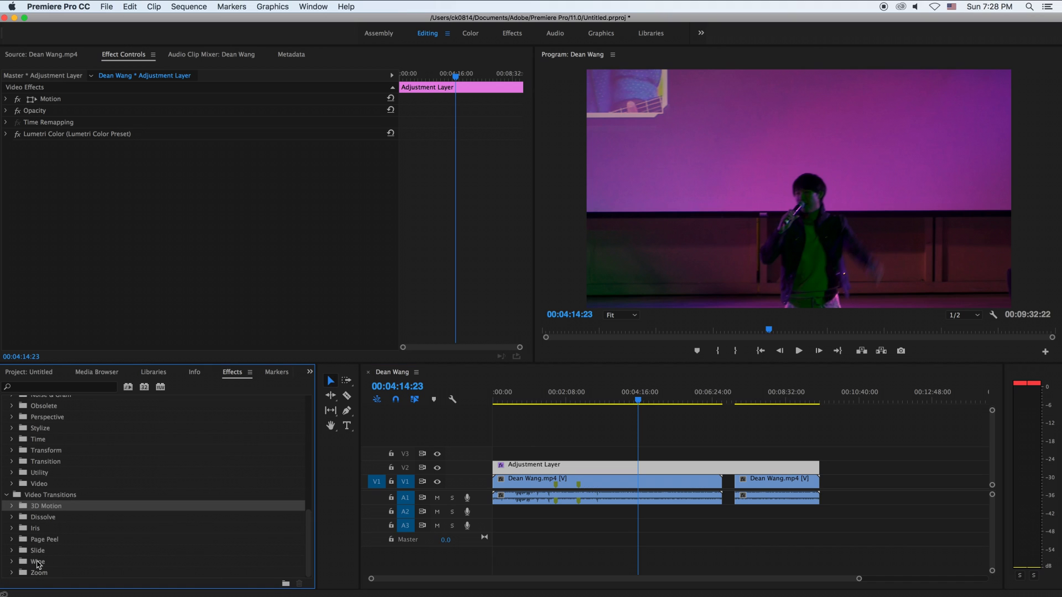
{"action": "left_click", "coordinate": [12, 507]}
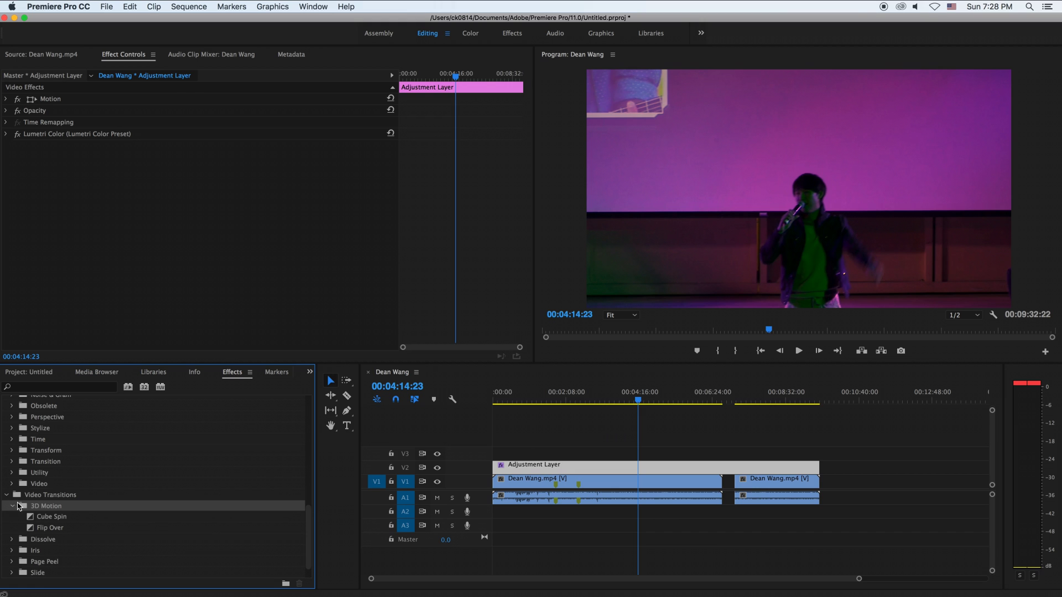
{"action": "left_click", "coordinate": [46, 520]}
Step: Close the gap between the two V1 clips by moving the second one up, and apply Cube Spin at their cut
{"action": "left_click_drag", "start_coordinate": [740, 485], "coordinate": [728, 486]}
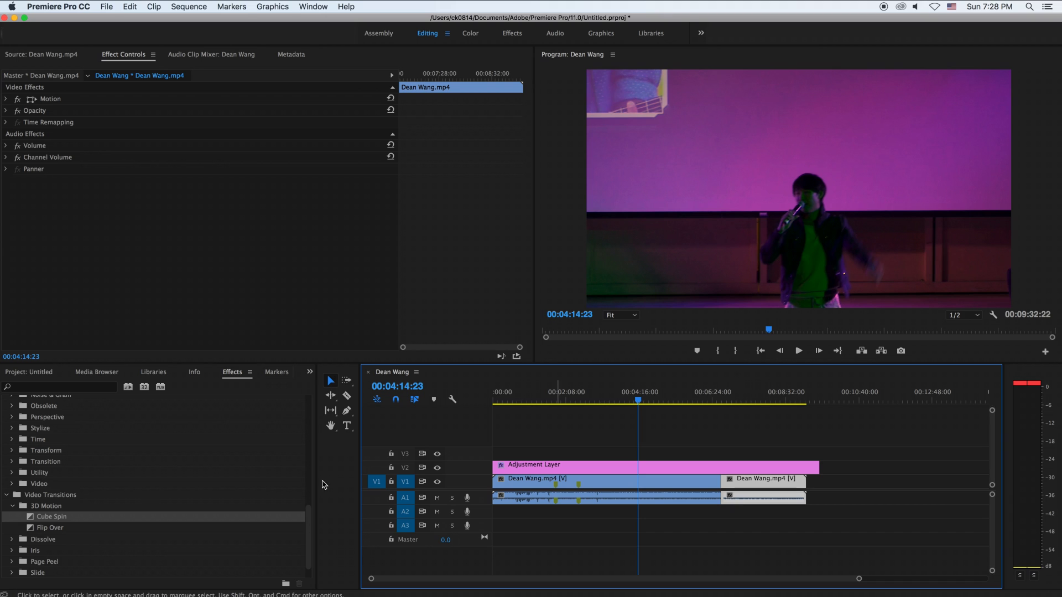
{"action": "left_click_drag", "start_coordinate": [44, 519], "coordinate": [726, 486]}
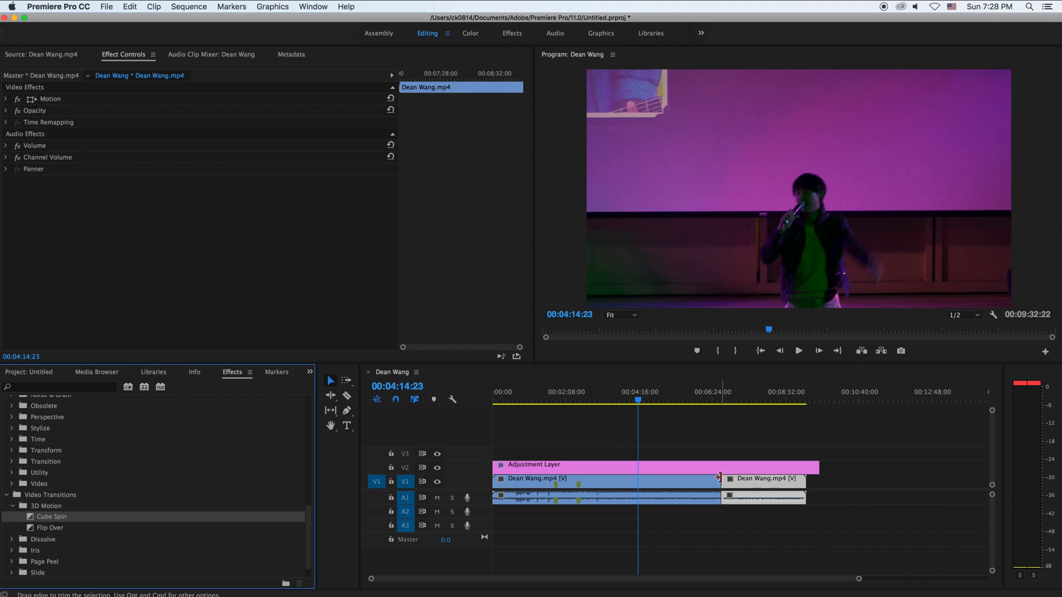
{"action": "left_click", "coordinate": [713, 490]}
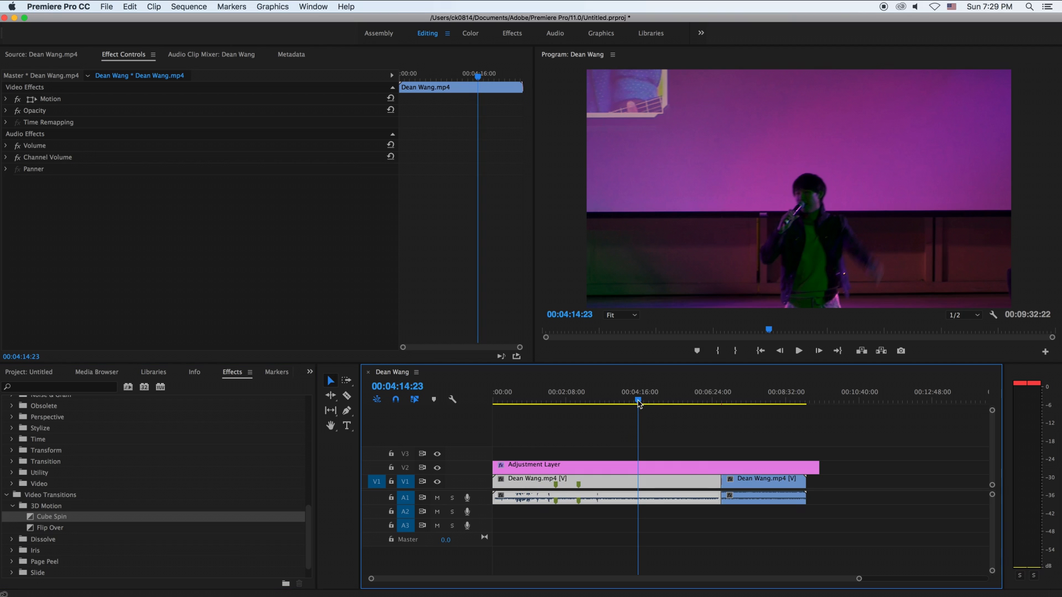
Step: Play the sequence around the cut between the clips from about 00:06:36 and move the playhead to 00:06:44:09
{"action": "left_click_drag", "start_coordinate": [653, 402], "coordinate": [719, 404]}
{"action": "key", "text": "space"}
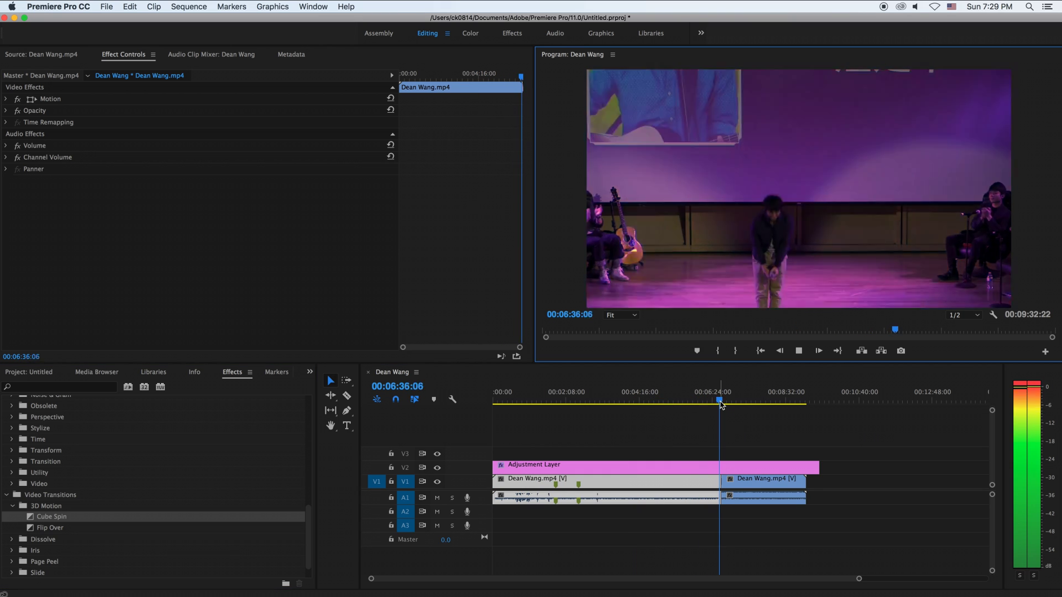
{"action": "left_click_drag", "start_coordinate": [720, 402], "coordinate": [723, 402]}
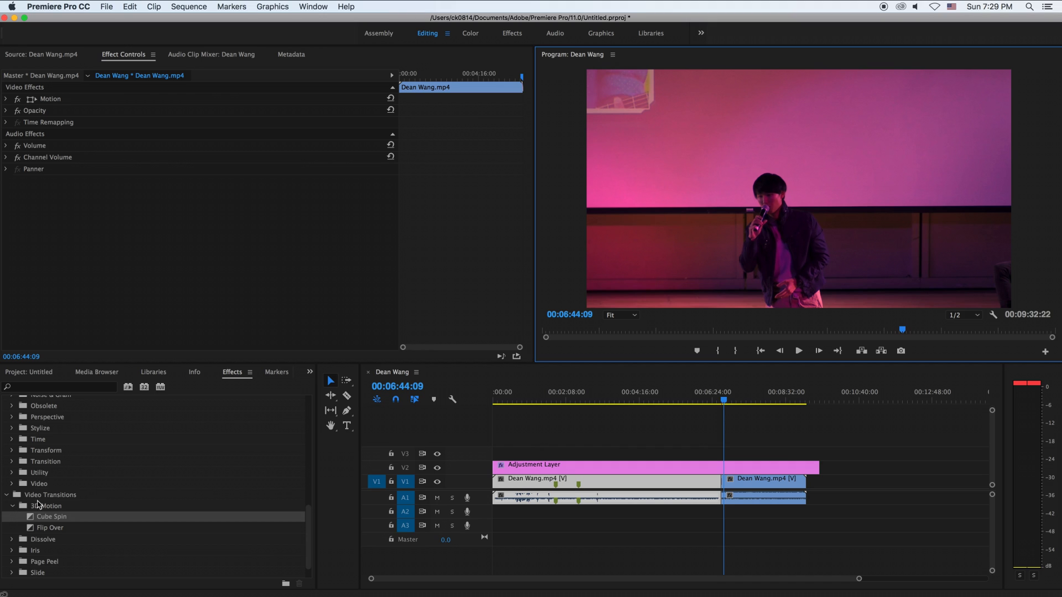
{"action": "left_click", "coordinate": [241, 374]}
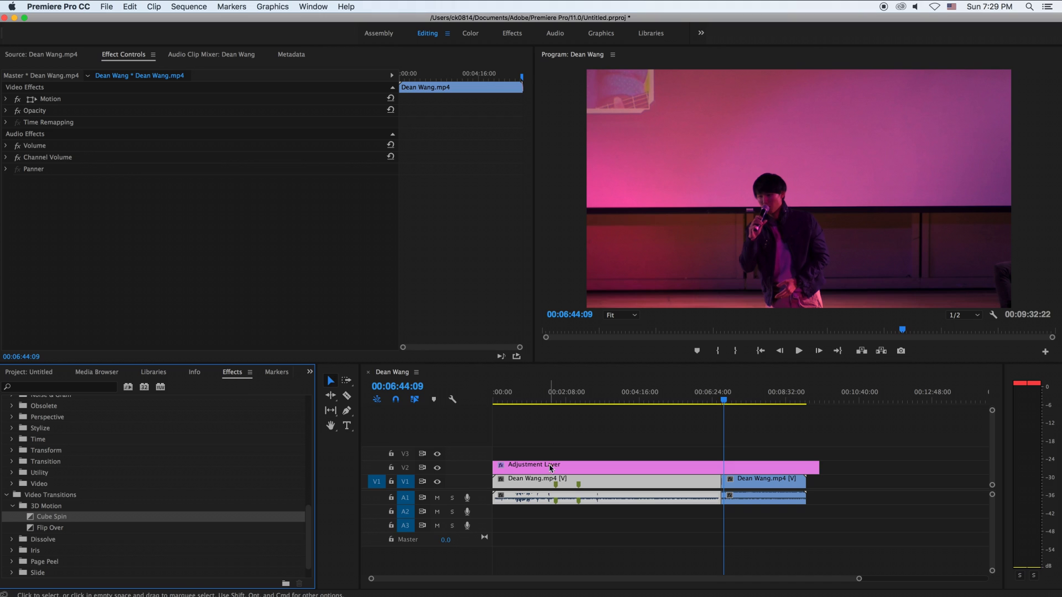
{"action": "left_click", "coordinate": [554, 482]}
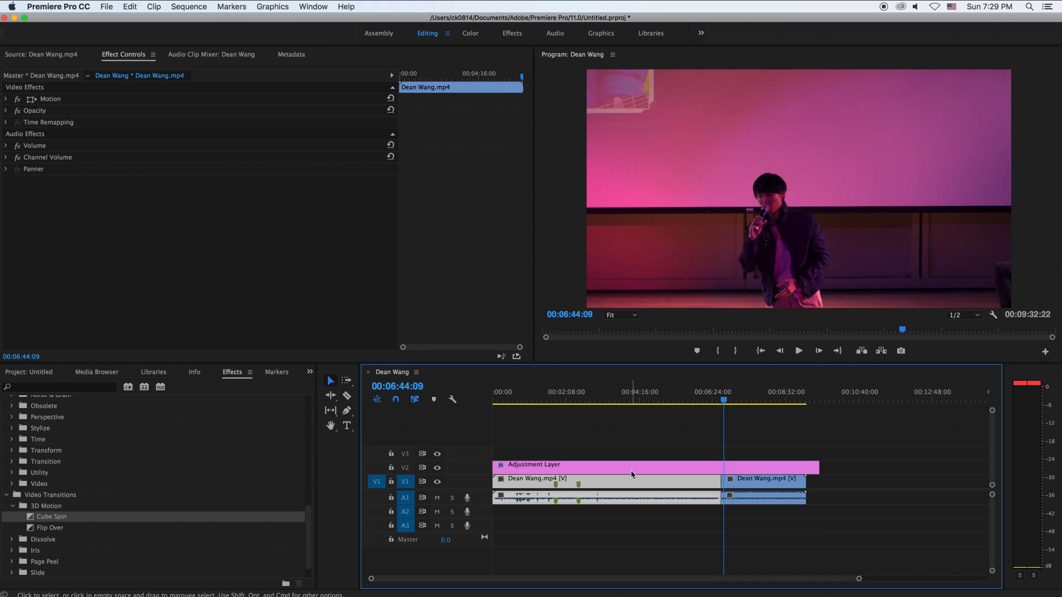